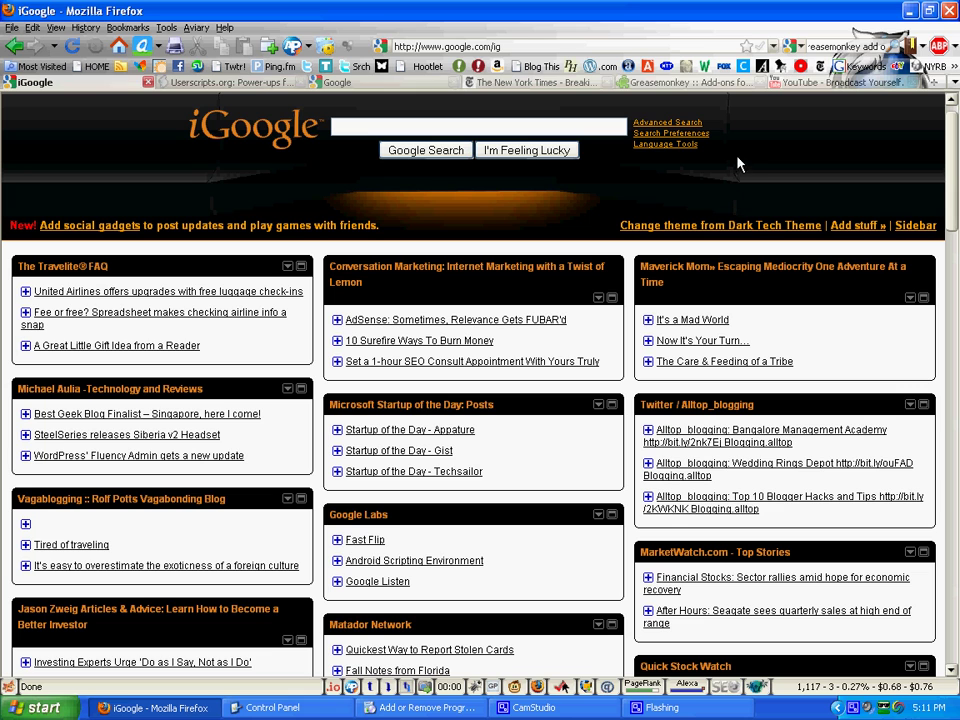
View the Greasemonkey 0.8.20090123.1 listing on Mozilla Firefox Add-ons.
{"action": "left_click", "coordinate": [693, 84]}
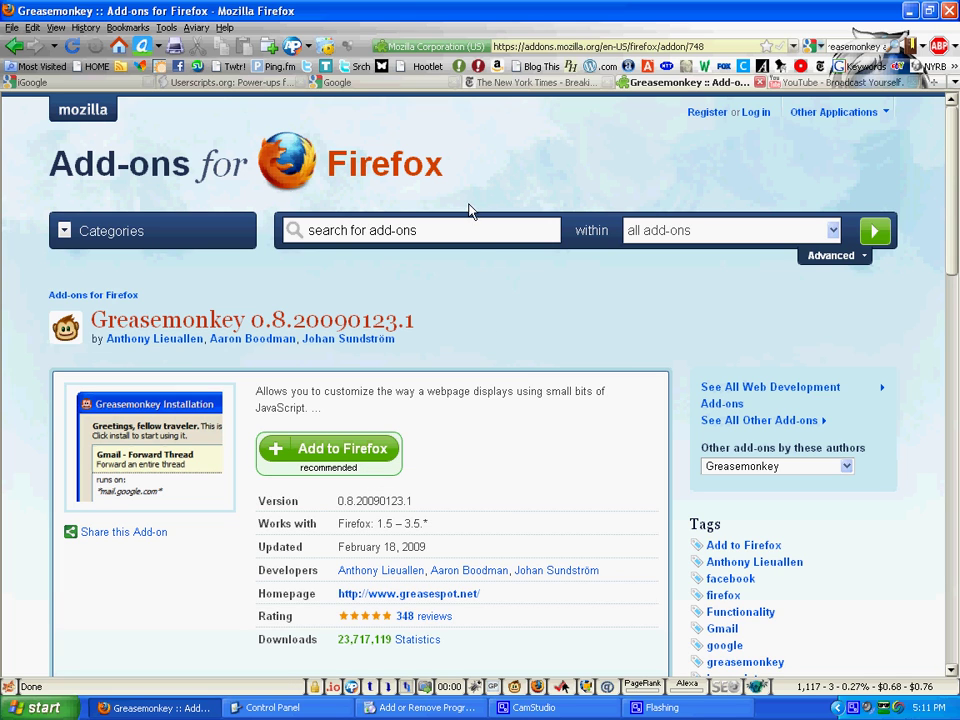
{"action": "left_click", "coordinate": [220, 82]}
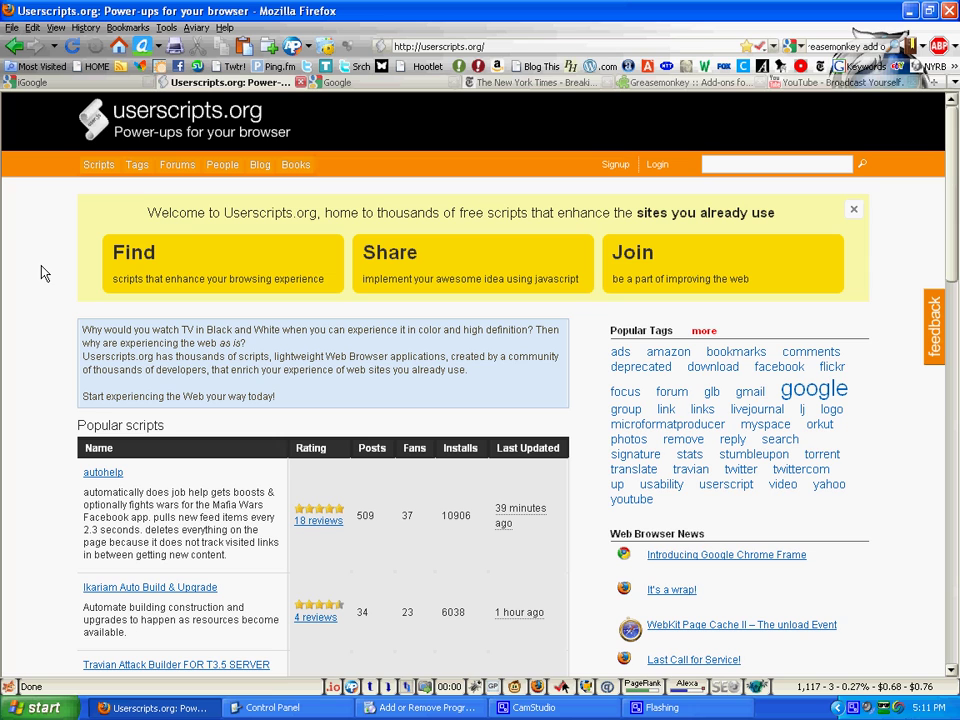
{"action": "left_click", "coordinate": [387, 88]}
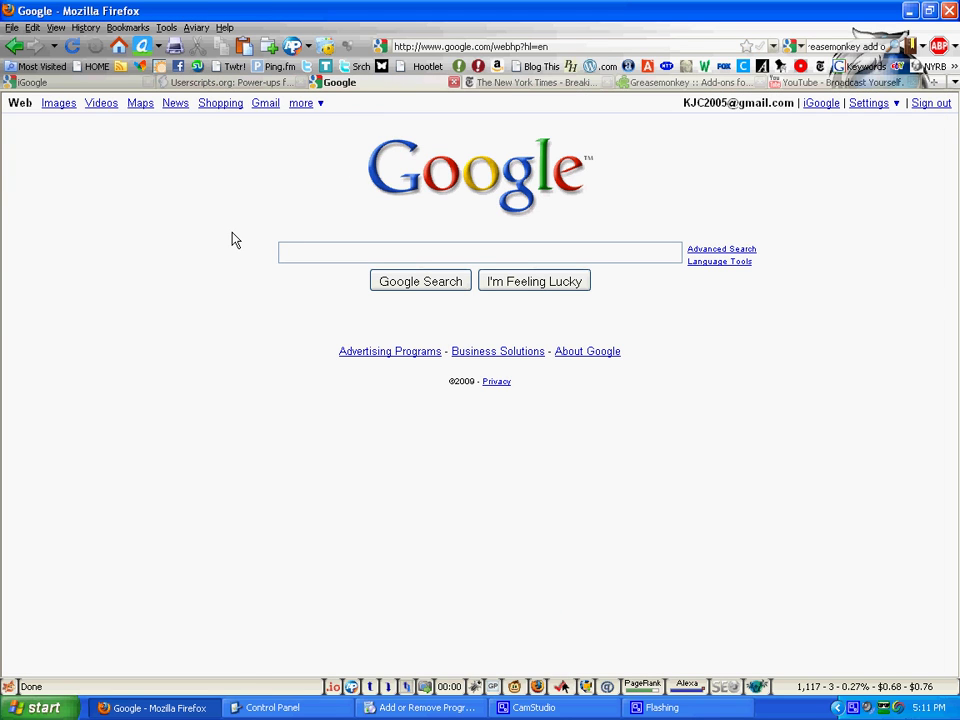
{"action": "left_click", "coordinate": [265, 85]}
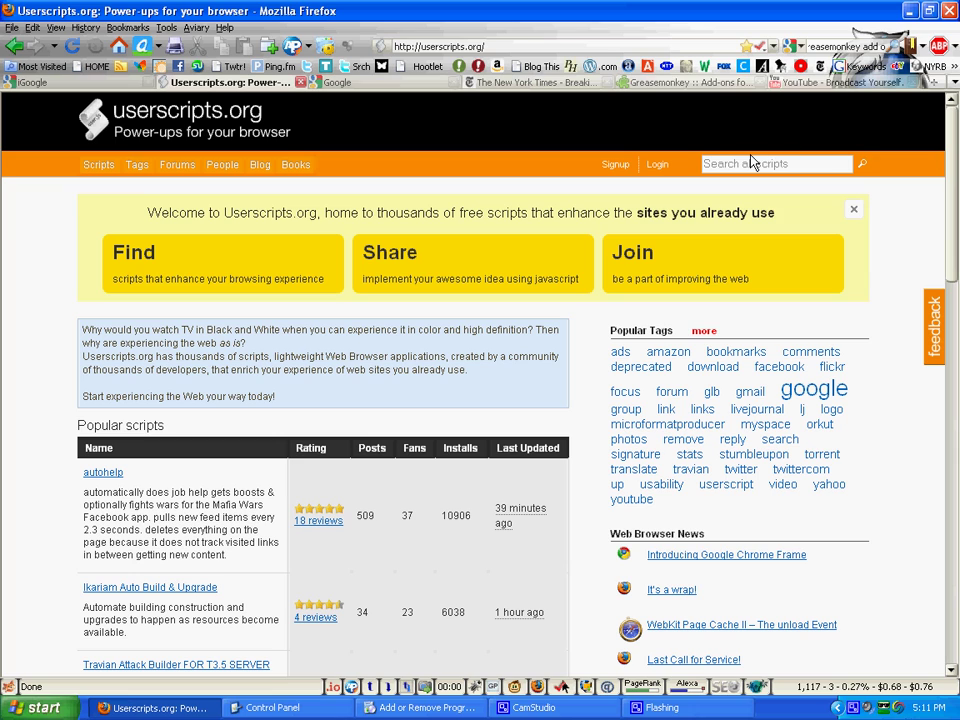
Search userscripts.org for 'goo' and install the google Enhanced BLACK v2.9.4 script into Greasemonkey.
{"action": "left_click", "coordinate": [829, 165]}
{"action": "type", "text": "google"}
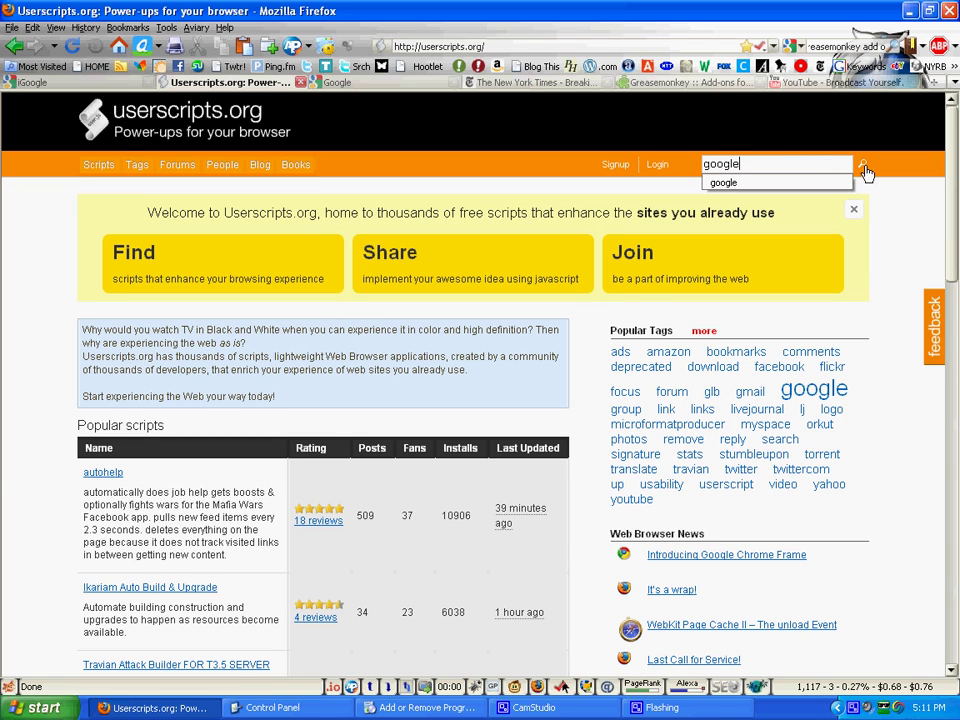
{"action": "left_click", "coordinate": [864, 167]}
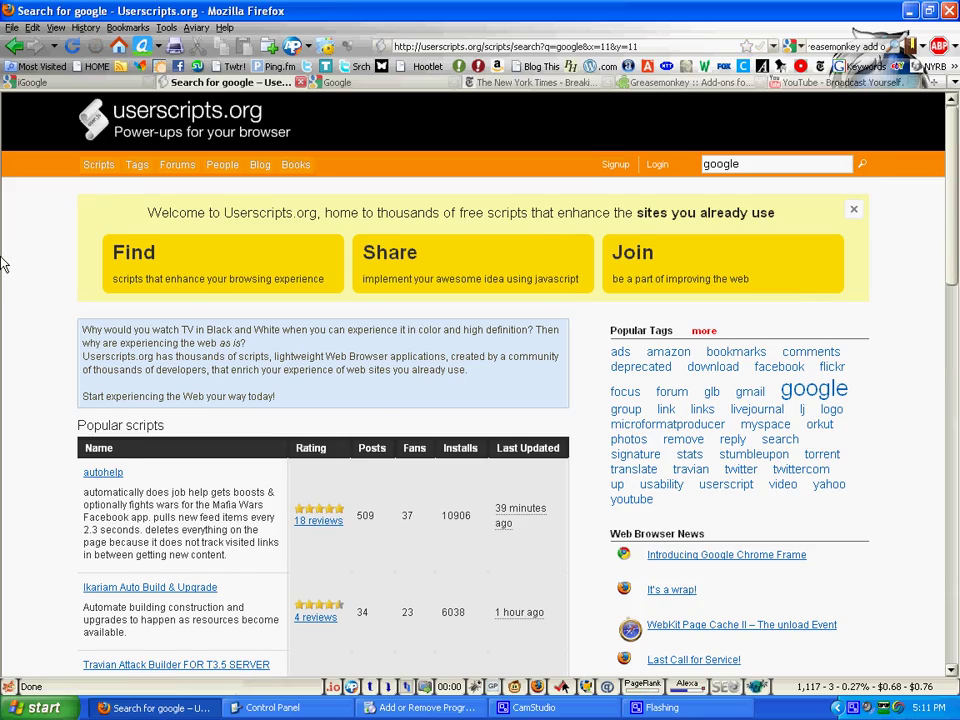
{"action": "scroll", "coordinate": [20, 256], "scroll_direction": "down", "scroll_amount": 20}
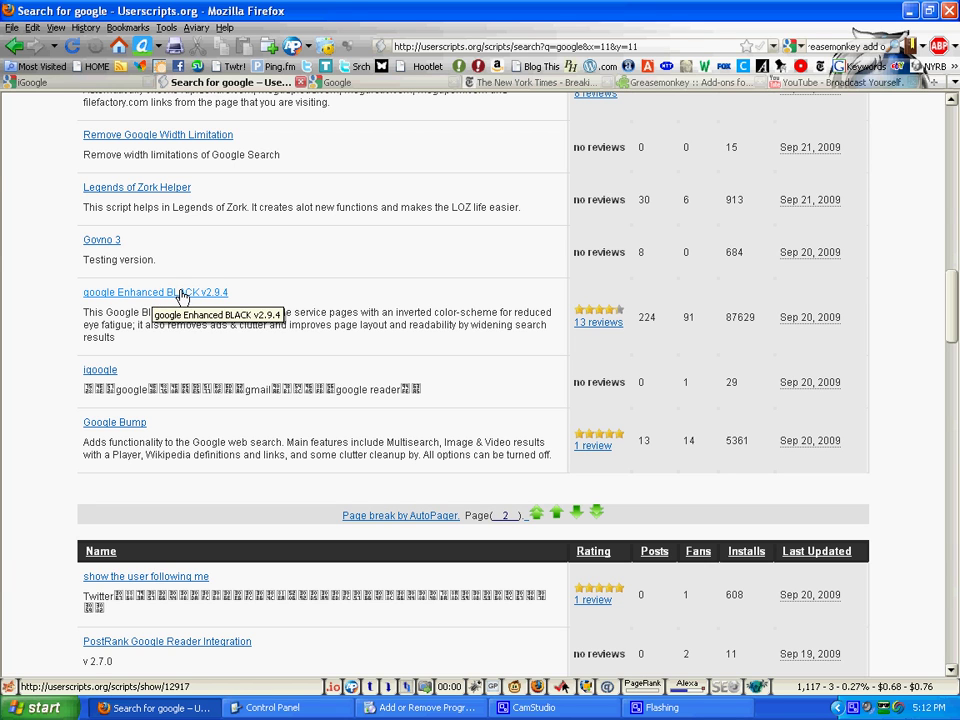
{"action": "left_click", "coordinate": [181, 294]}
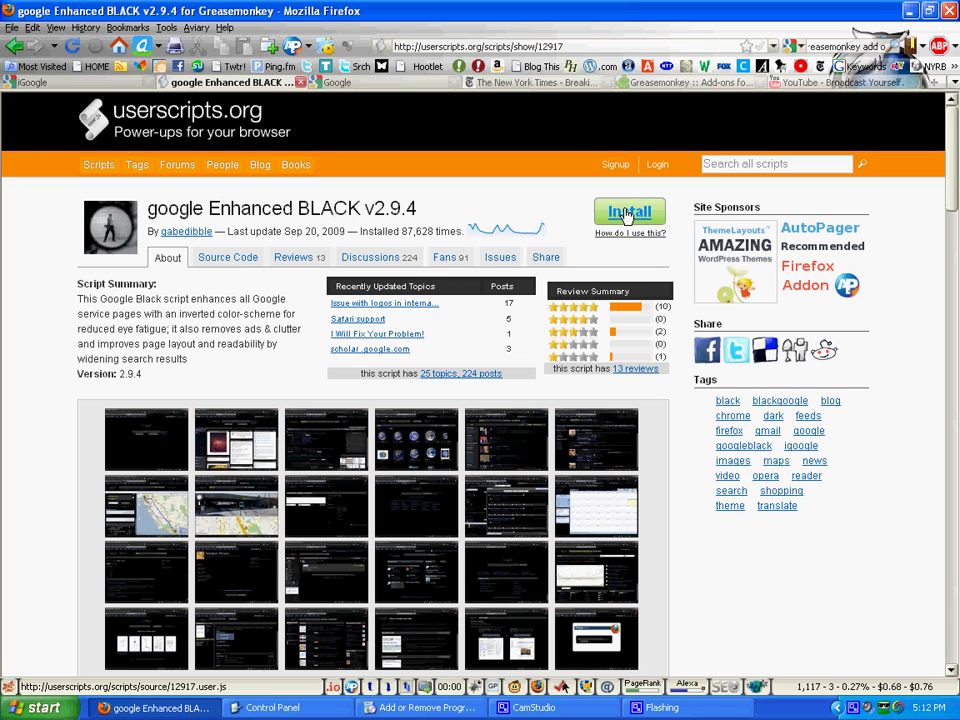
{"action": "left_click", "coordinate": [628, 214]}
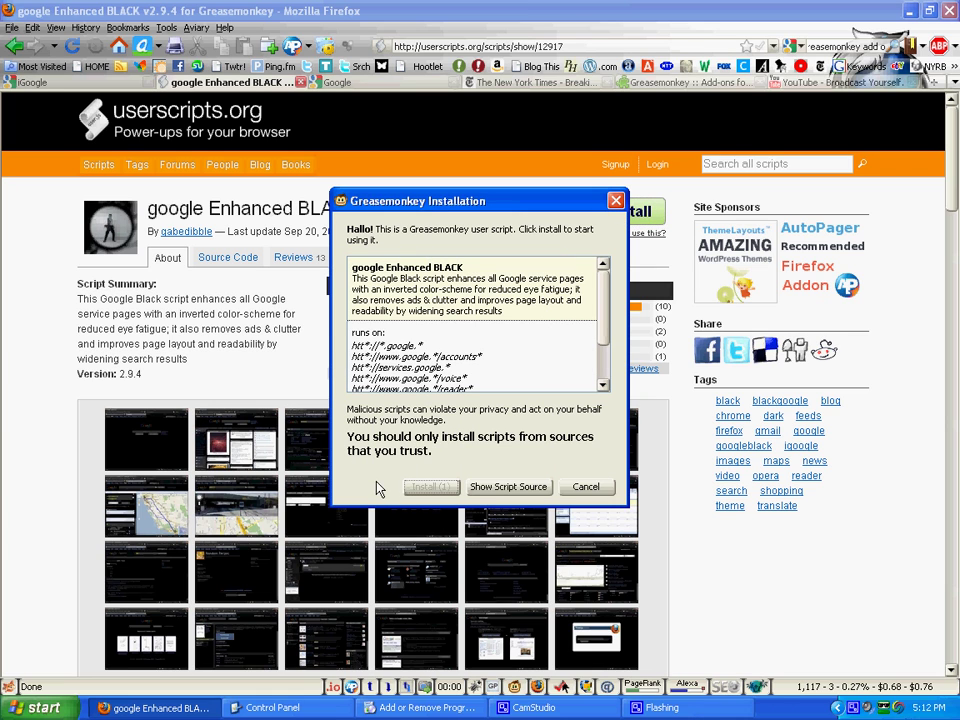
{"action": "left_click", "coordinate": [427, 487]}
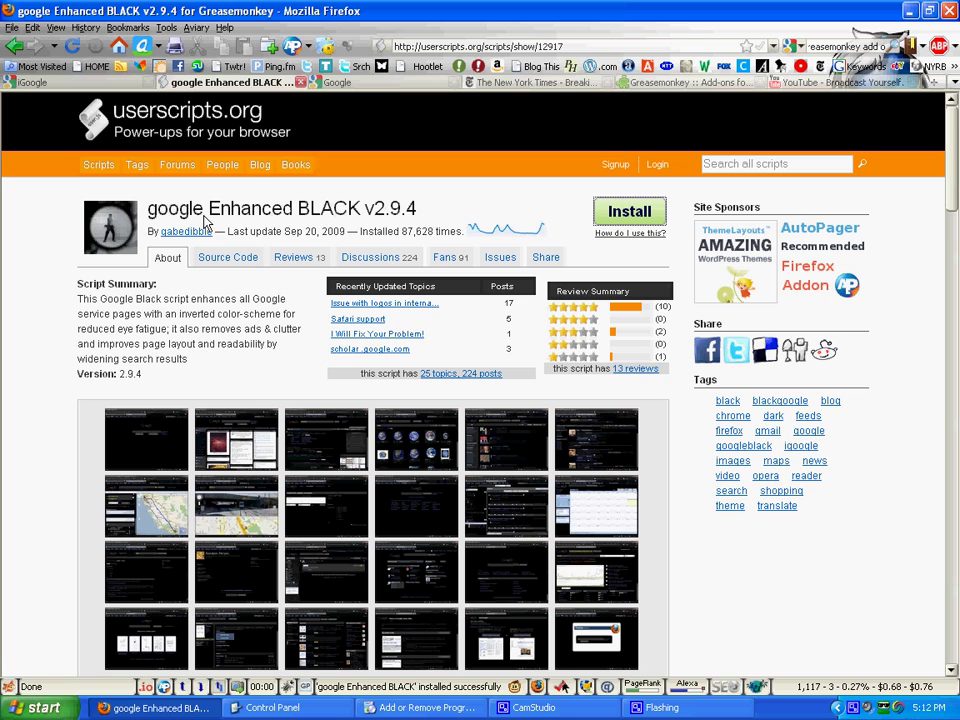
Reload Google to apply the black theme, then search for 'jet blue' and scroll the results.
{"action": "left_click", "coordinate": [355, 84]}
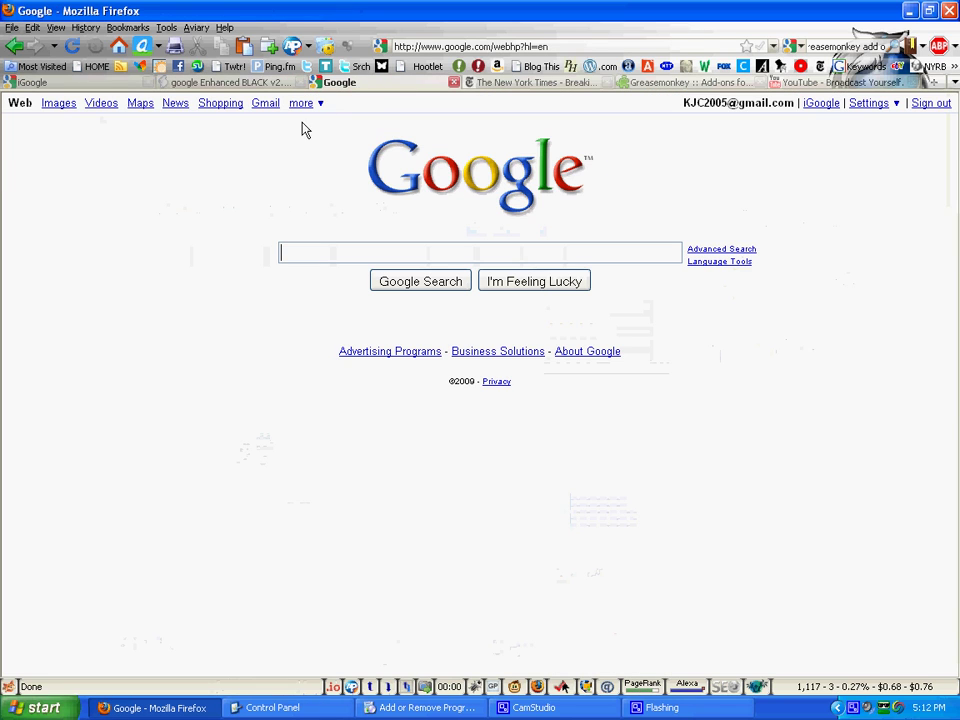
{"action": "left_click", "coordinate": [70, 46]}
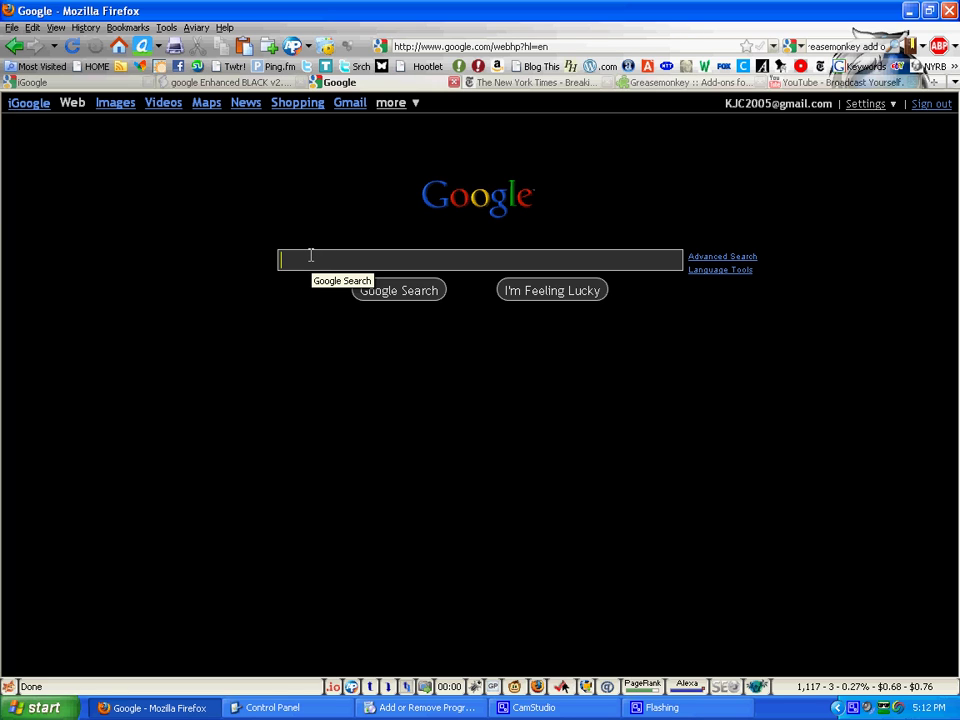
{"action": "type", "text": "j"}
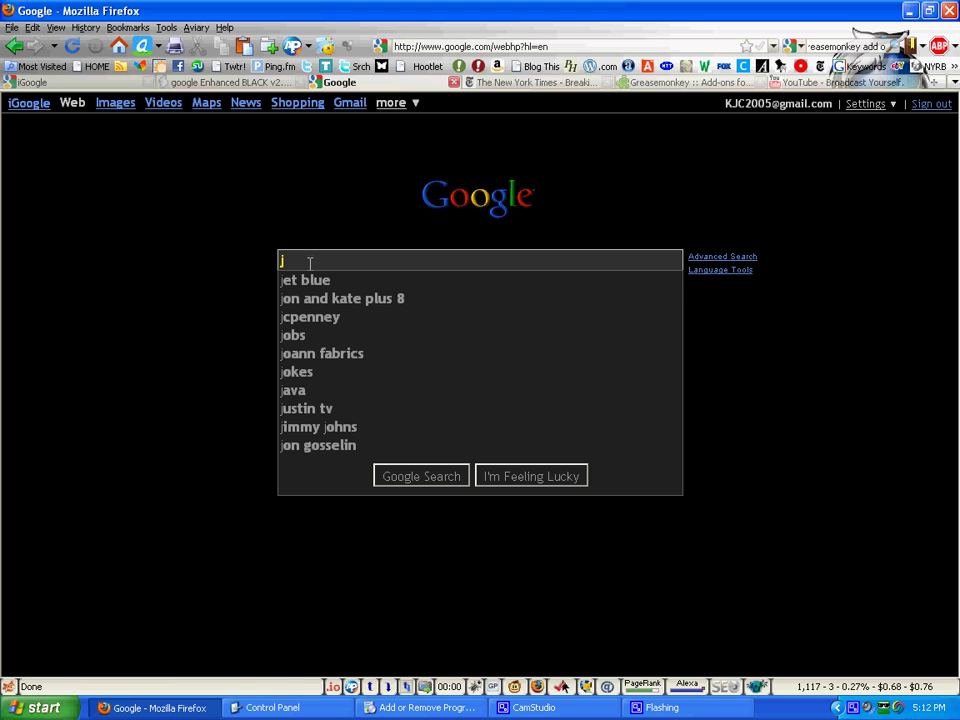
{"action": "left_click", "coordinate": [306, 281]}
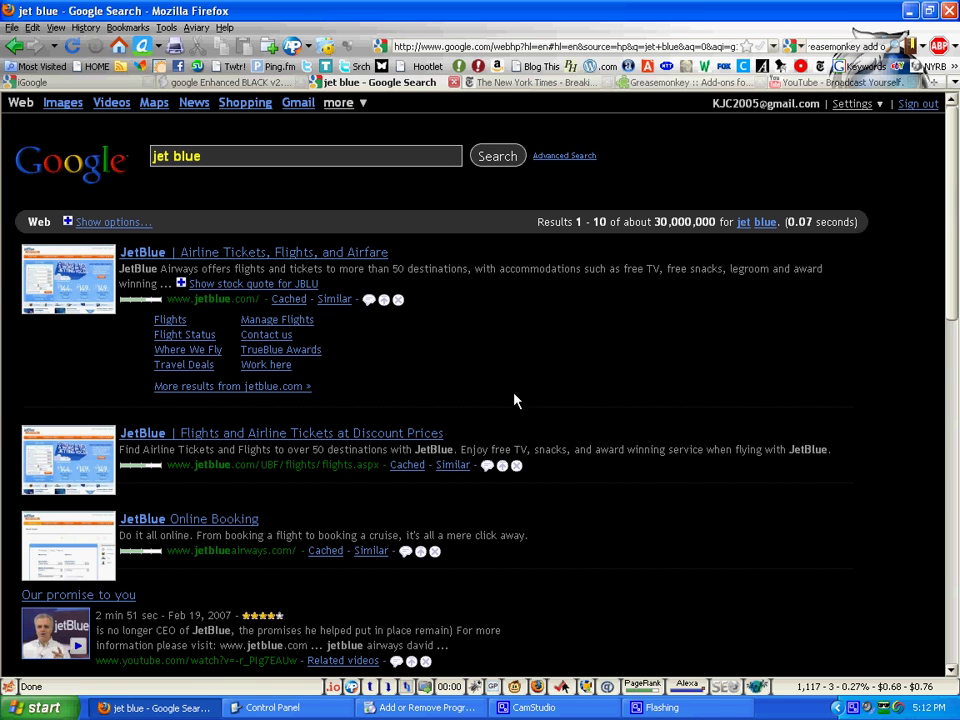
{"action": "scroll", "coordinate": [639, 343], "scroll_direction": "down", "scroll_amount": 10}
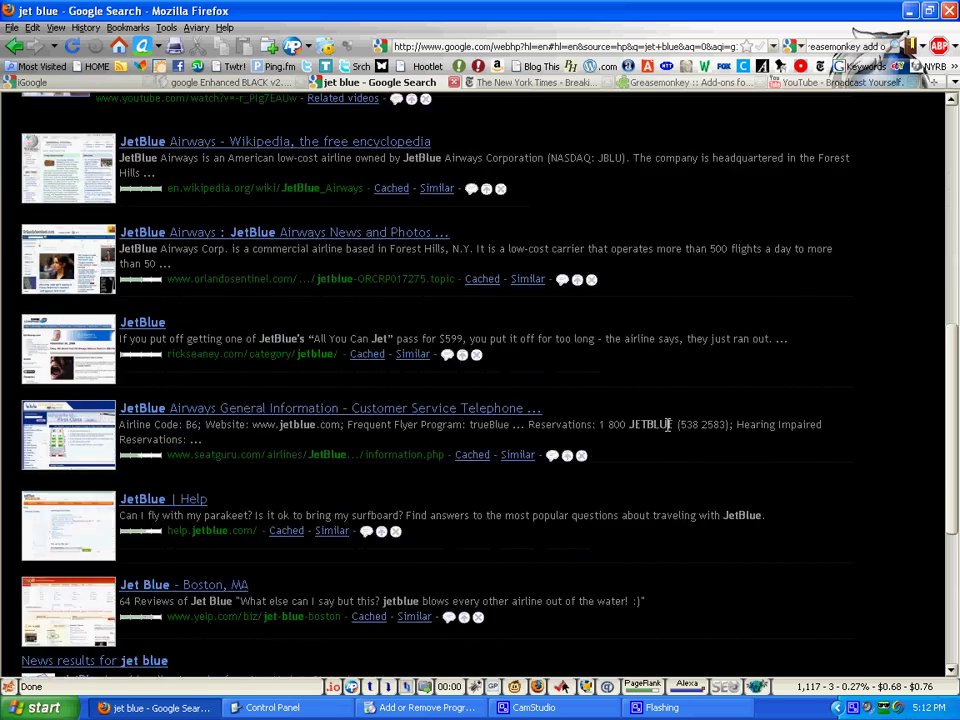
{"action": "scroll", "coordinate": [710, 470], "scroll_direction": "up", "scroll_amount": 10}
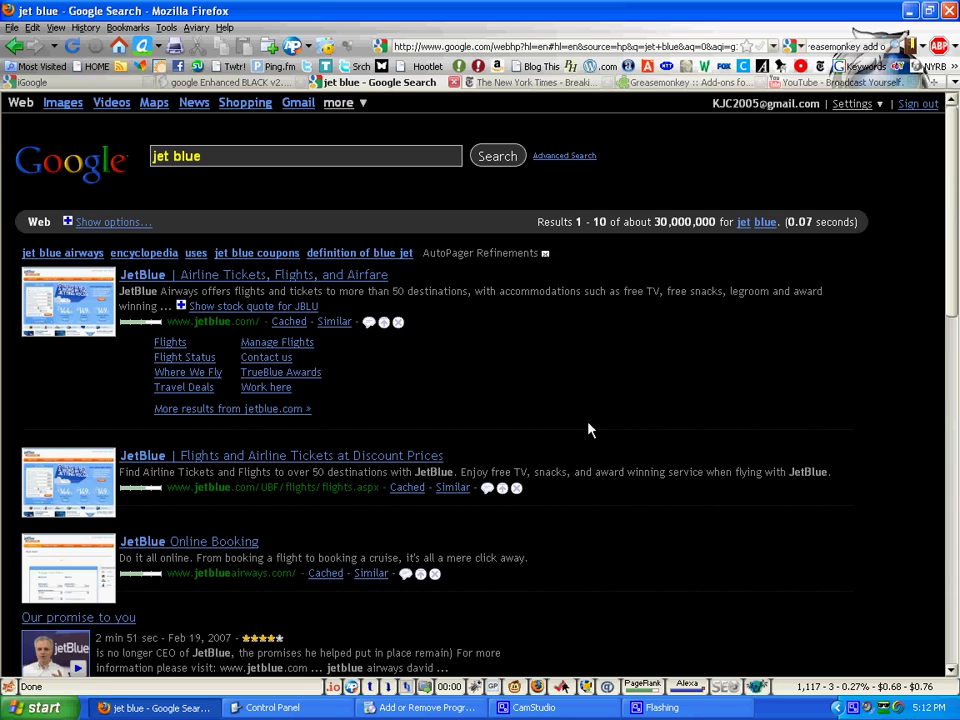
Disable google Enhanced BLACK in Manage User Scripts and reload the jet blue results.
{"action": "right_click", "coordinate": [515, 687]}
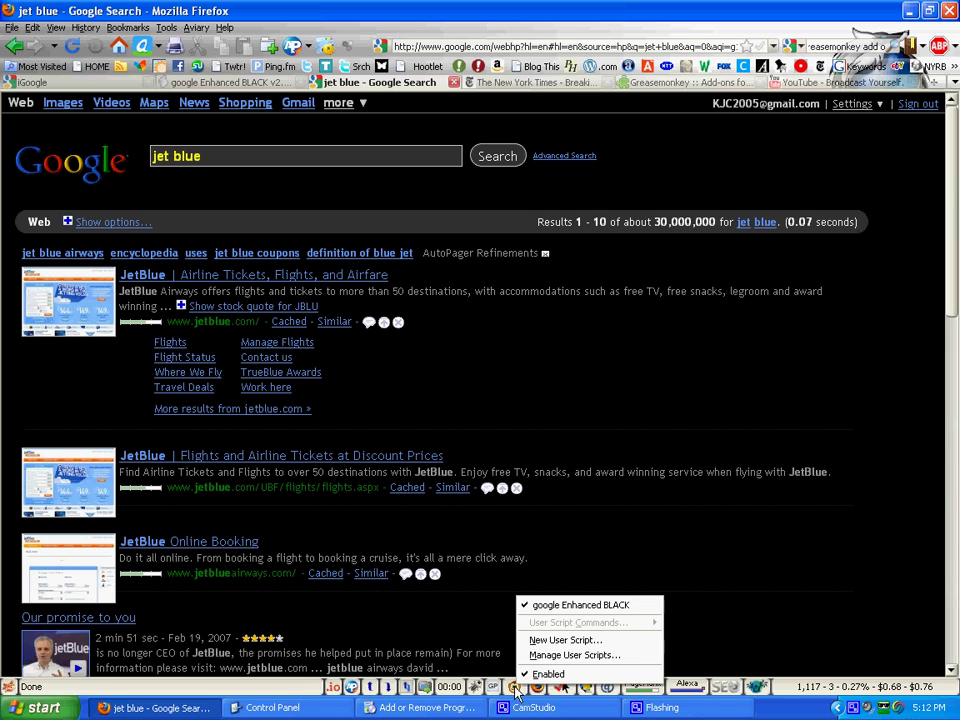
{"action": "left_click", "coordinate": [558, 657]}
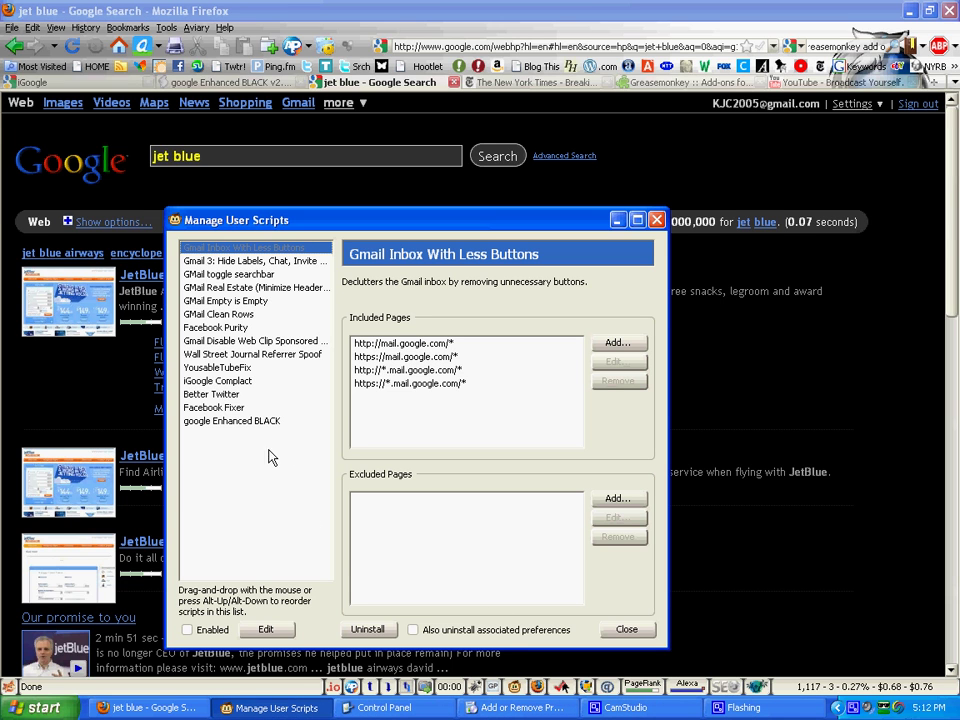
{"action": "left_click", "coordinate": [270, 421]}
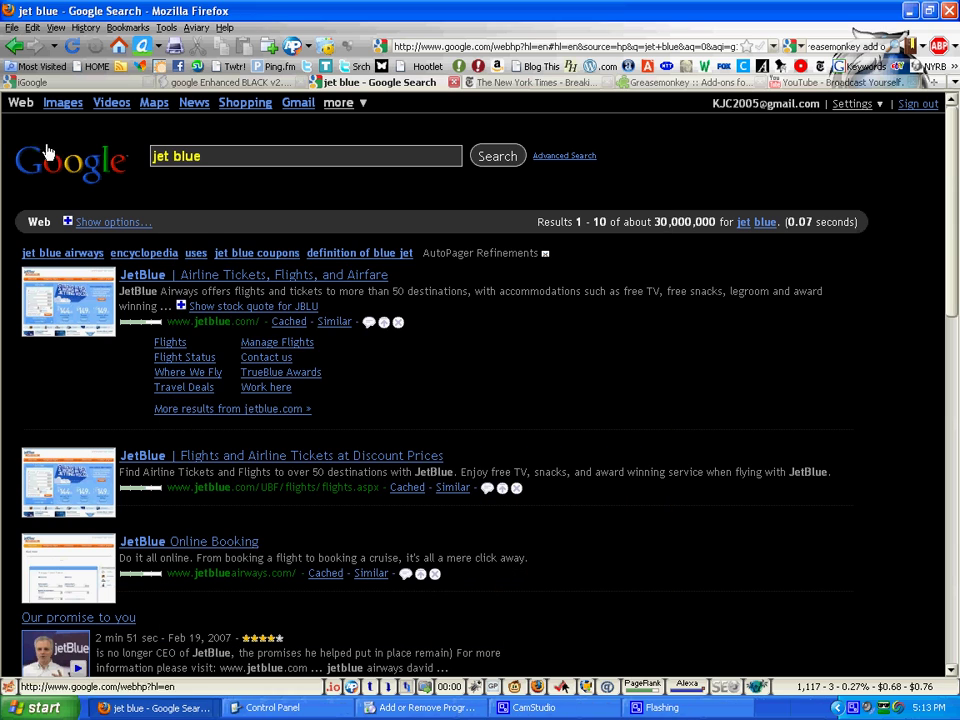
{"action": "left_click", "coordinate": [73, 47]}
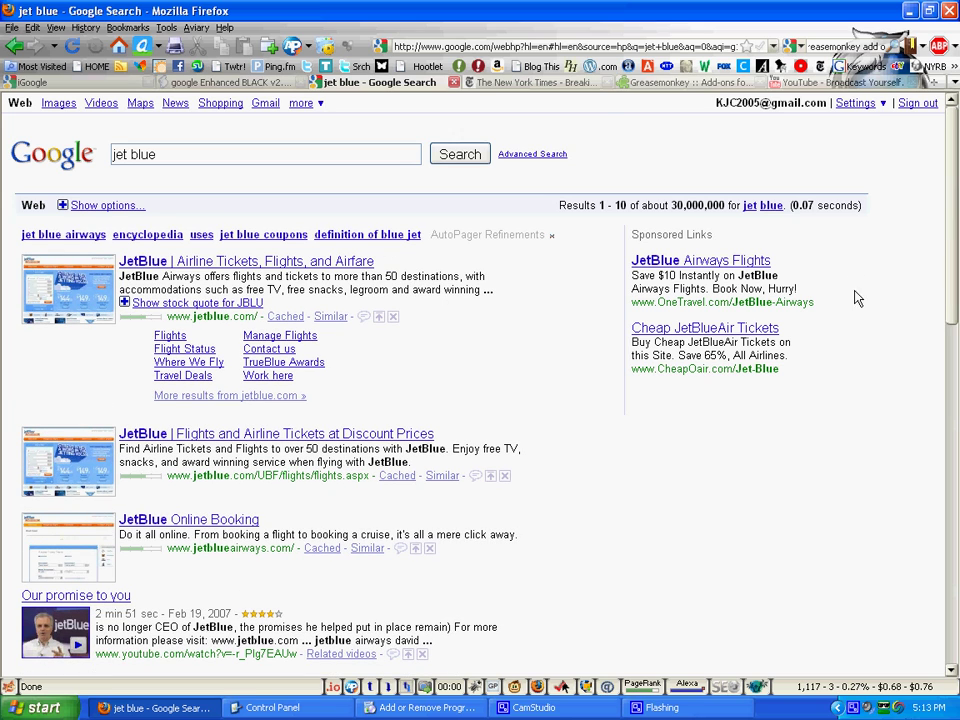
Scroll the New York Times homepage's airline ads, then return to the google Enhanced BLACK page.
{"action": "left_click", "coordinate": [530, 82]}
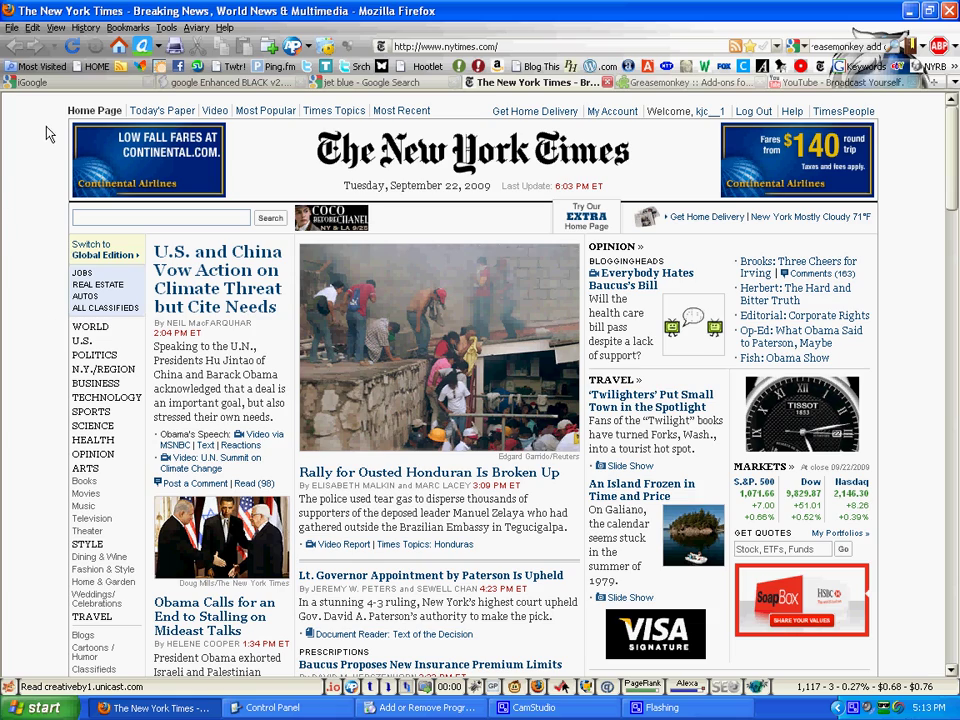
{"action": "scroll", "coordinate": [26, 262], "scroll_direction": "down", "scroll_amount": 3}
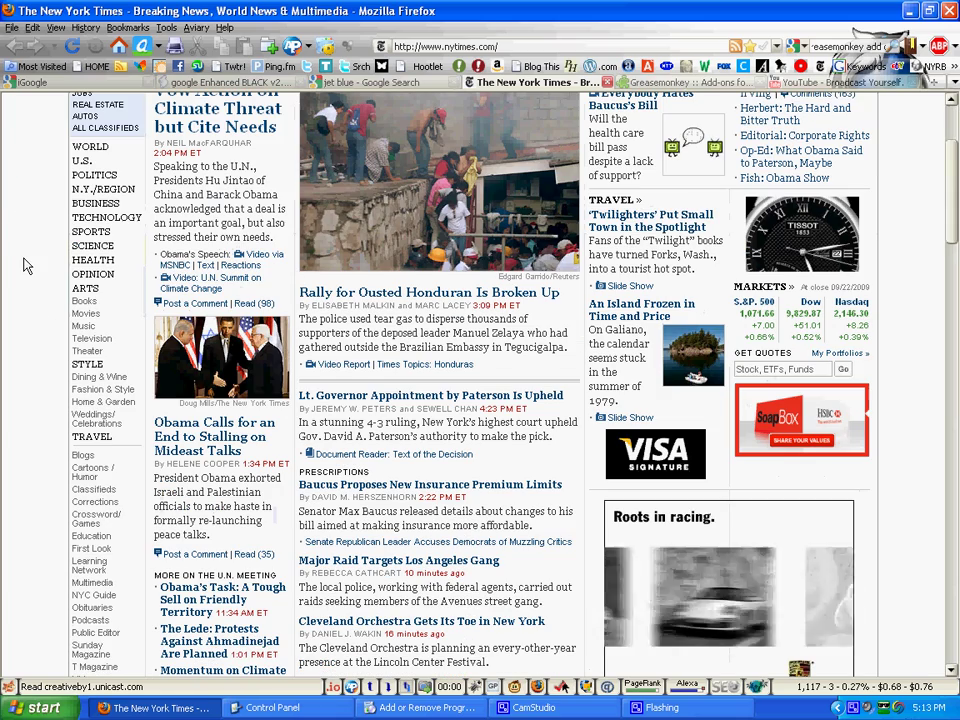
{"action": "scroll", "coordinate": [25, 255], "scroll_direction": "down", "scroll_amount": 3}
{"action": "scroll", "coordinate": [26, 262], "scroll_direction": "up", "scroll_amount": 6}
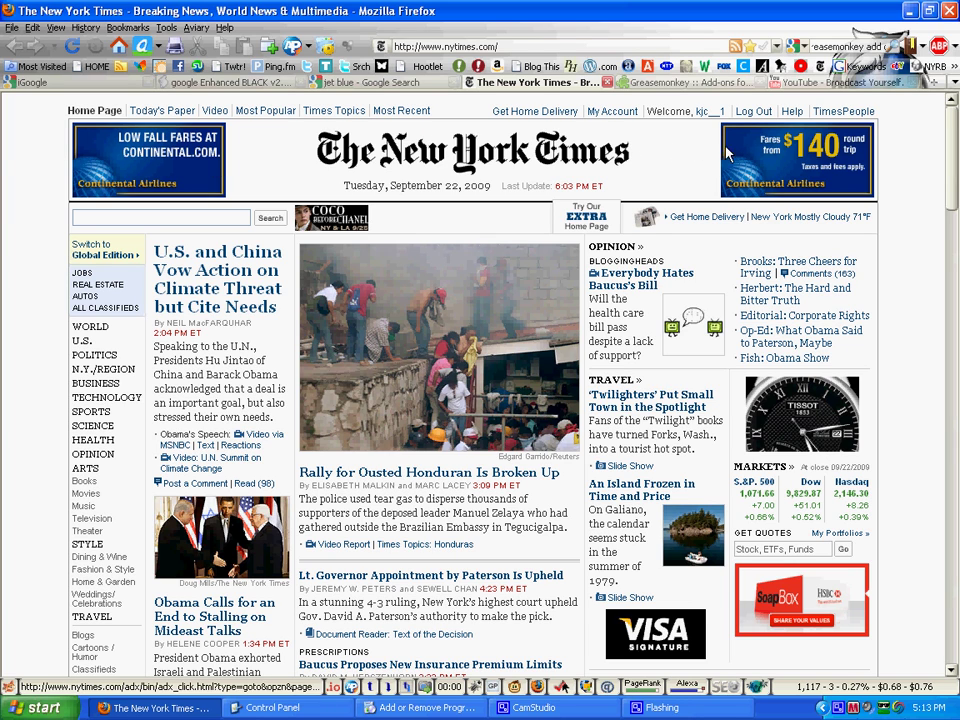
{"action": "left_click", "coordinate": [216, 83]}
Search userscripts.org for 'new york times' and install New York Times Ads Remover 0.1.1.
{"action": "left_click", "coordinate": [150, 130]}
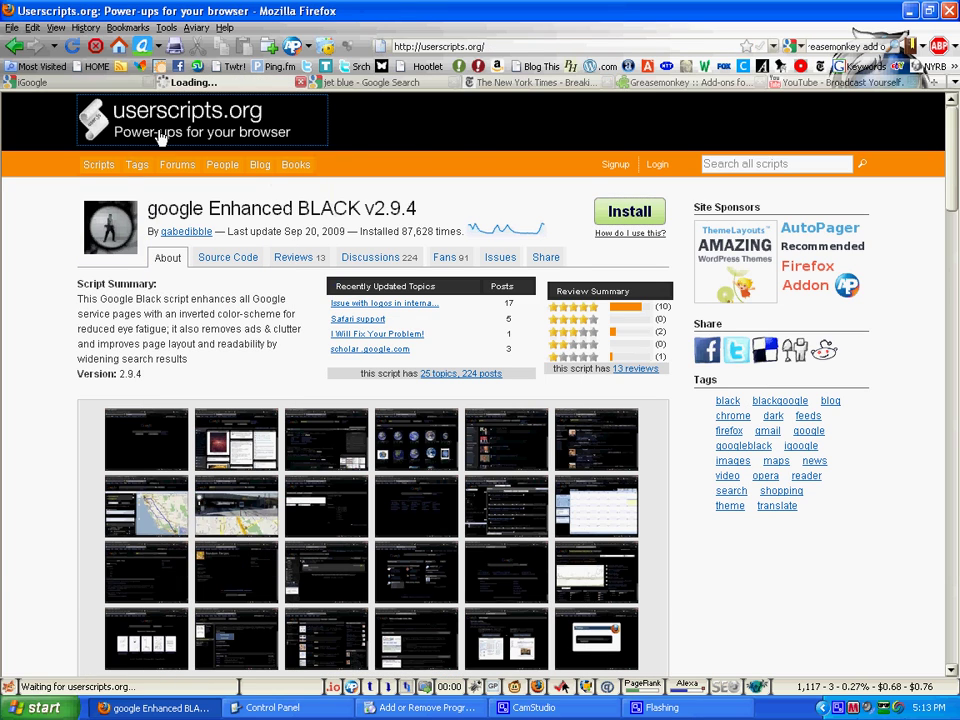
{"action": "left_click", "coordinate": [812, 164]}
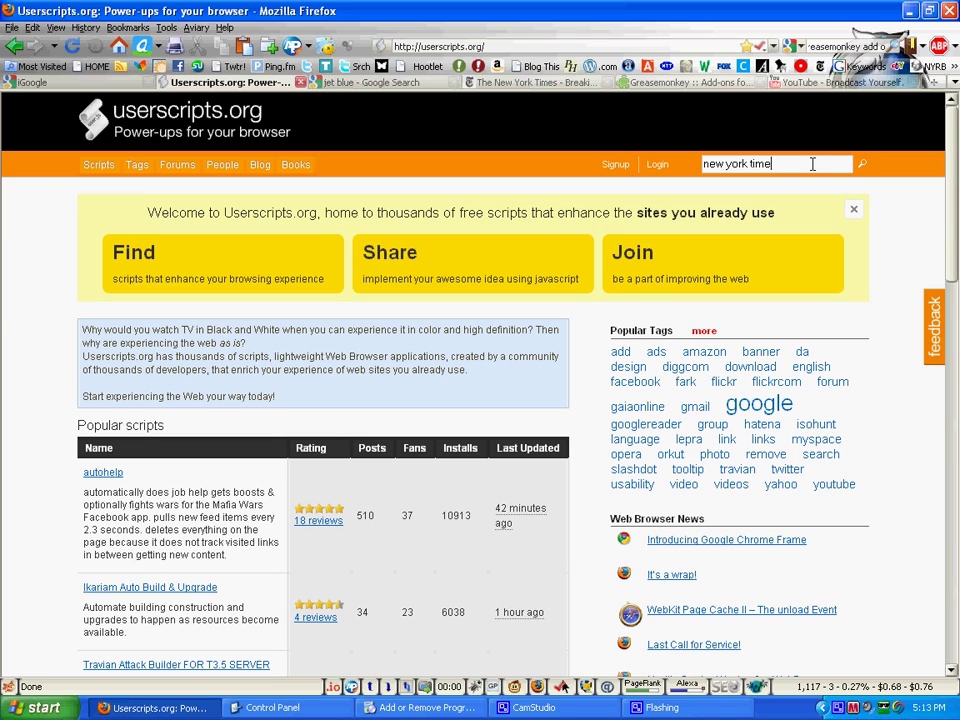
{"action": "left_click", "coordinate": [862, 164]}
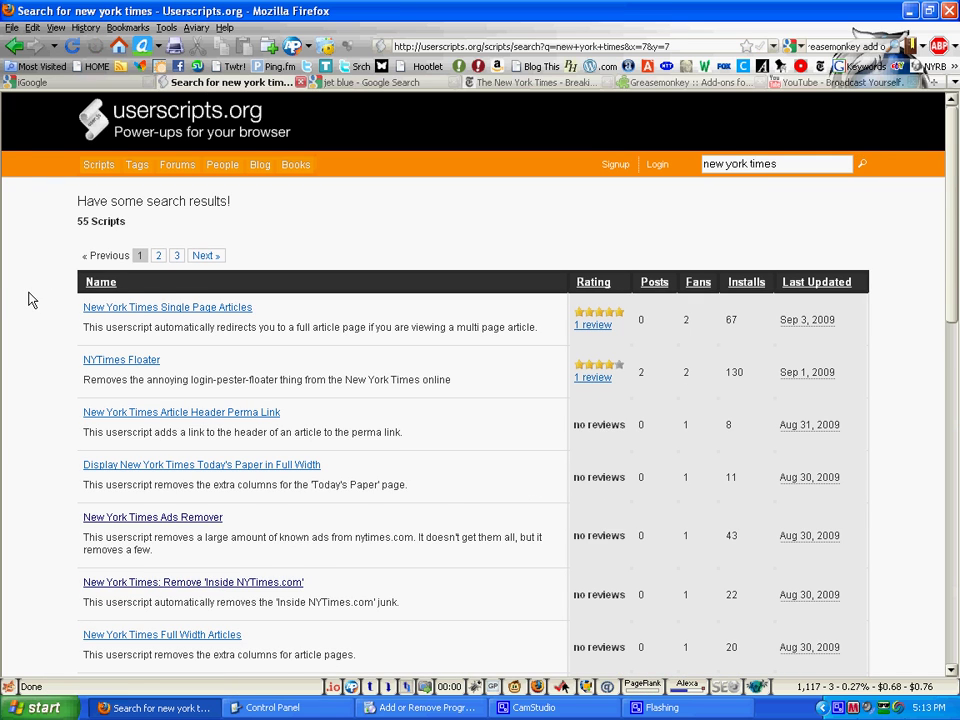
{"action": "scroll", "coordinate": [30, 300], "scroll_direction": "down", "scroll_amount": 4}
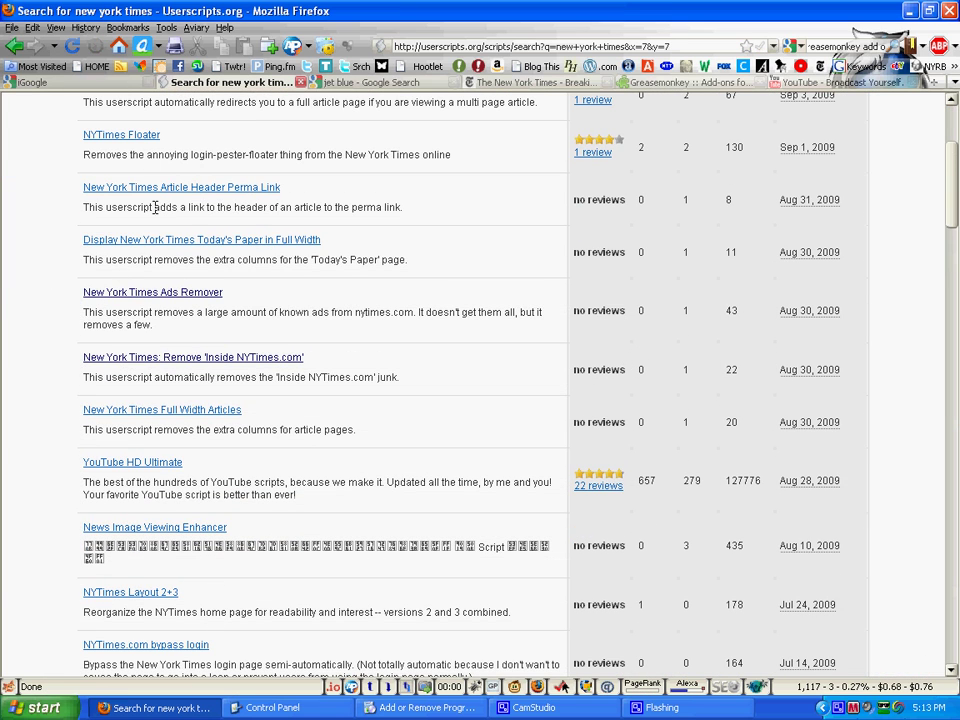
{"action": "left_click", "coordinate": [161, 300]}
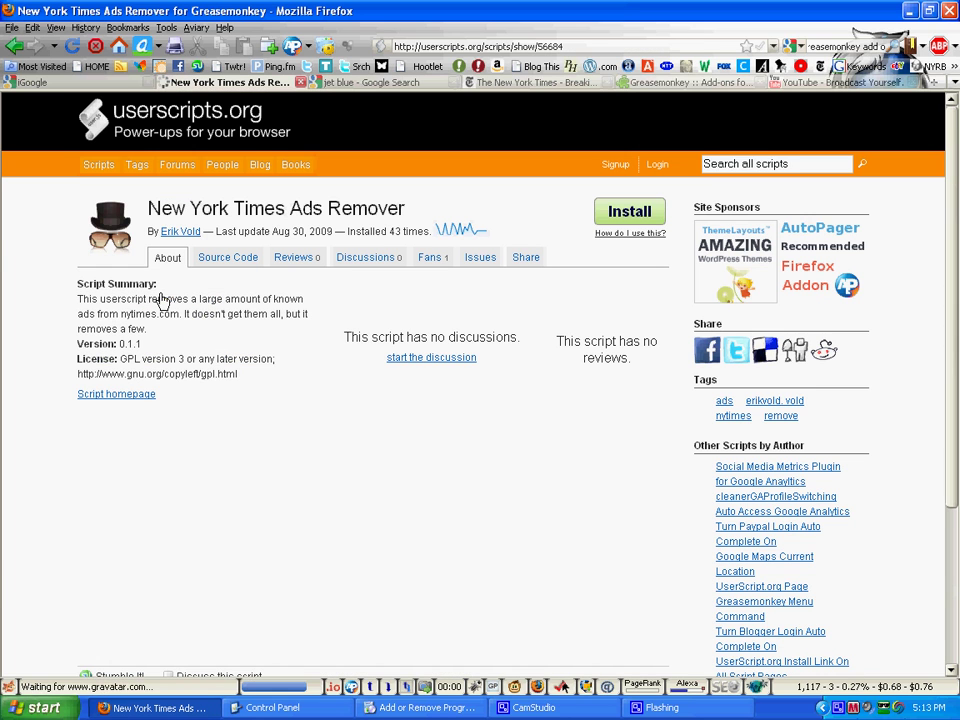
{"action": "left_click", "coordinate": [630, 215]}
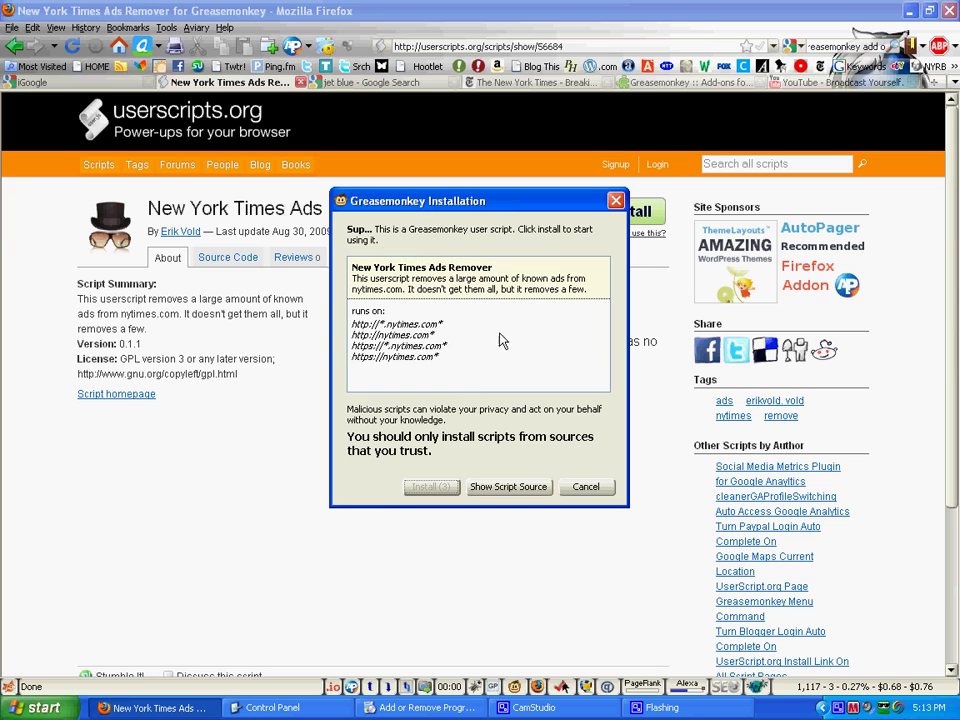
{"action": "left_click", "coordinate": [425, 487]}
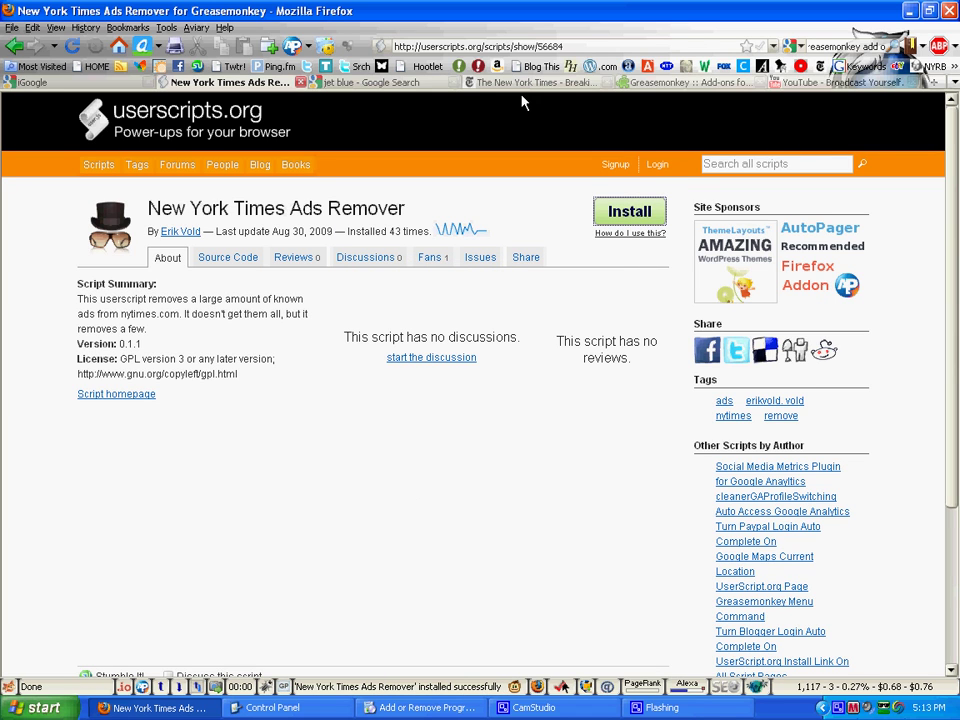
Reload the New York Times homepage so the ads remover strips the airline banners.
{"action": "left_click", "coordinate": [523, 83]}
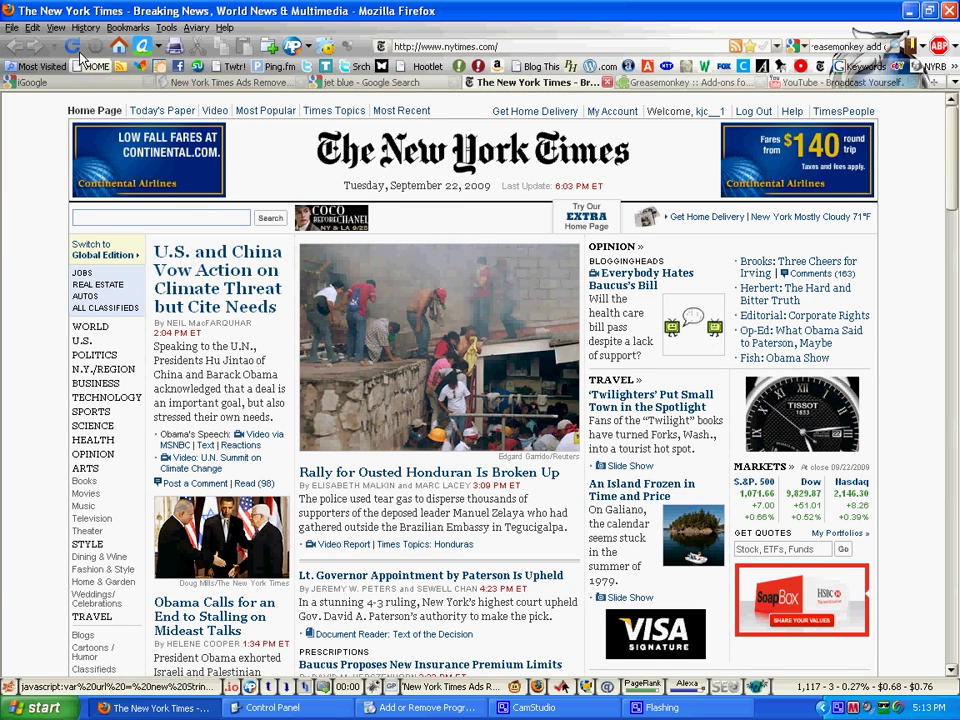
{"action": "left_click", "coordinate": [72, 47]}
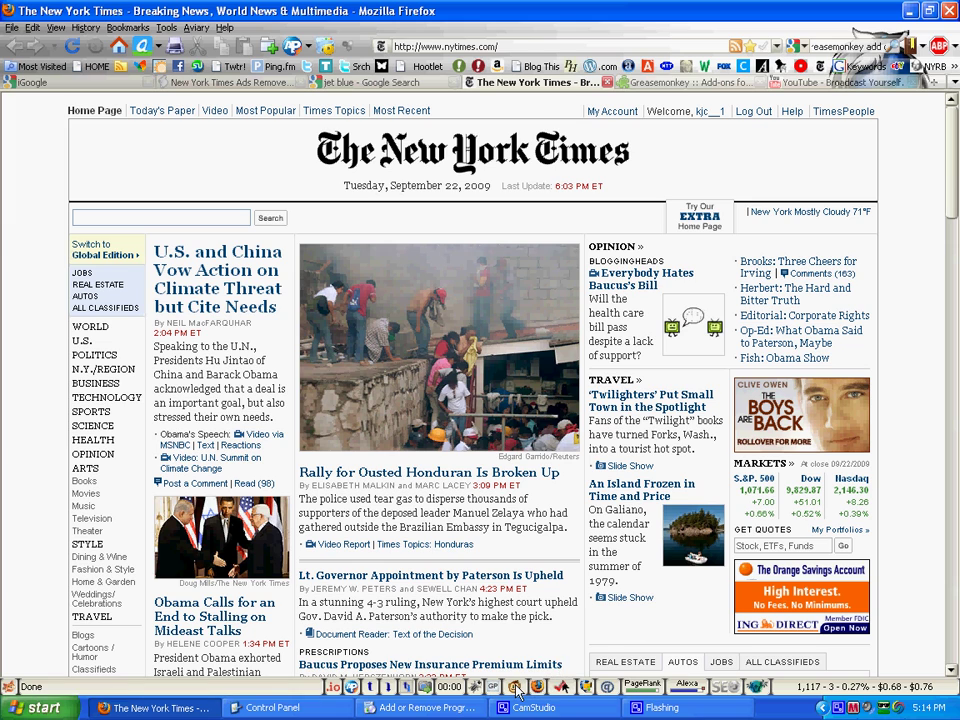
Uninstall New York Times Ads Remover from Greasemonkey's Manage User Scripts window and close it.
{"action": "right_click", "coordinate": [517, 690]}
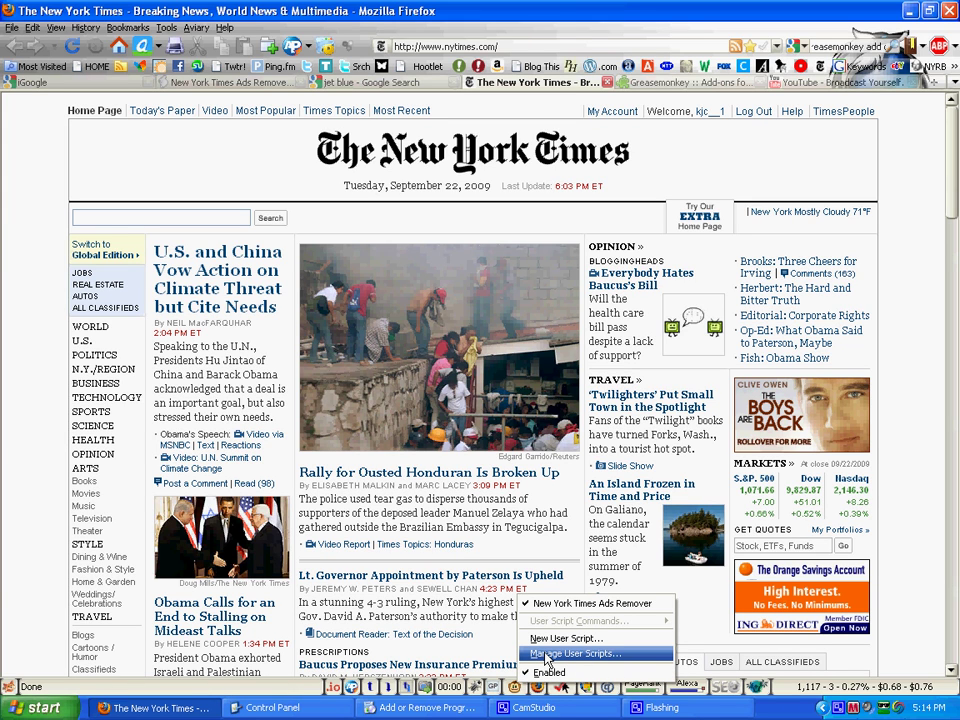
{"action": "left_click", "coordinate": [546, 655]}
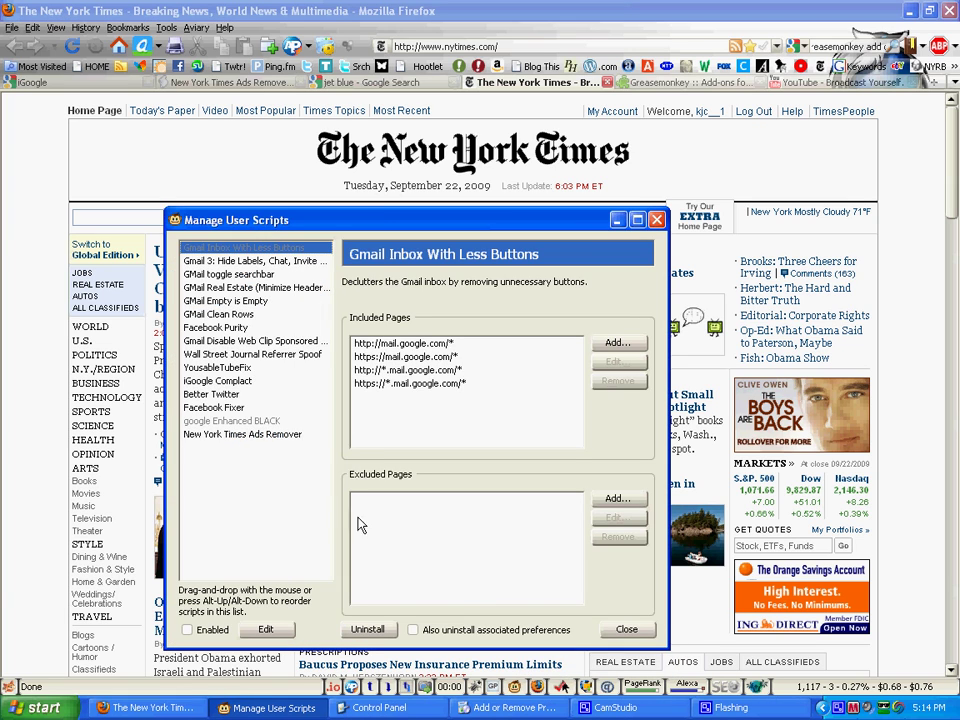
{"action": "left_click", "coordinate": [276, 438]}
{"action": "left_click", "coordinate": [363, 630]}
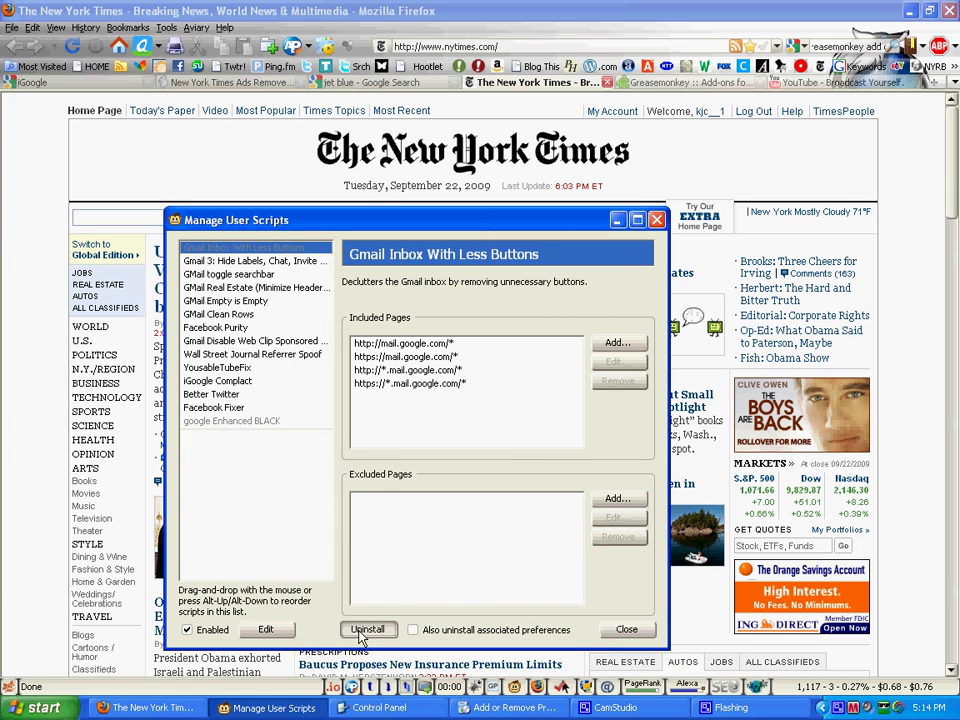
{"action": "left_click", "coordinate": [624, 628]}
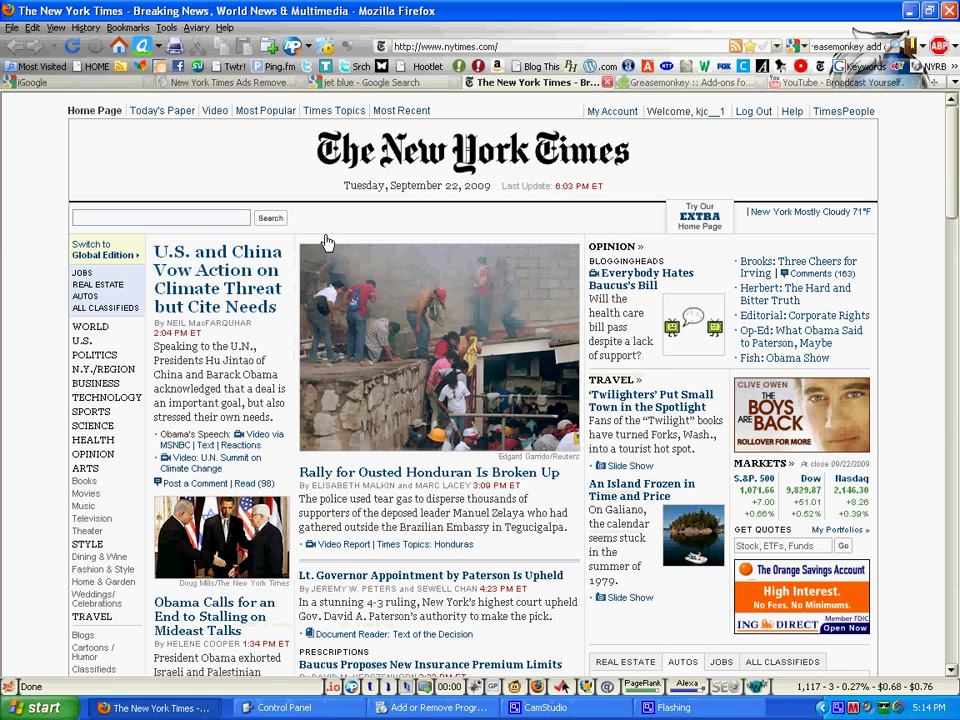
Reload the New York Times homepage so the Air France and Visa ads return.
{"action": "left_click", "coordinate": [70, 47]}
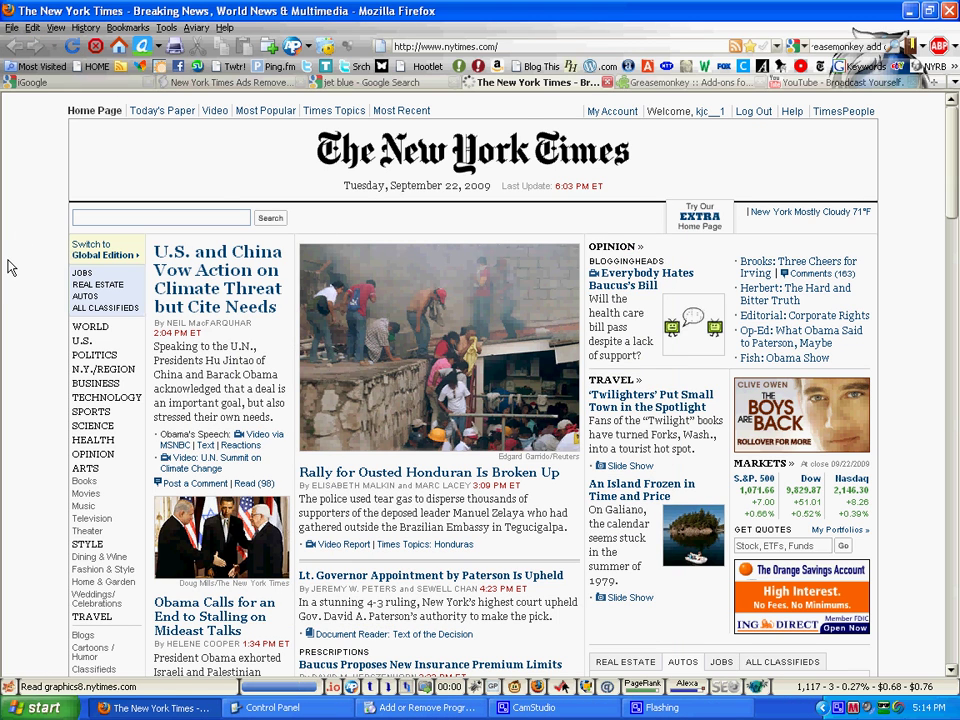